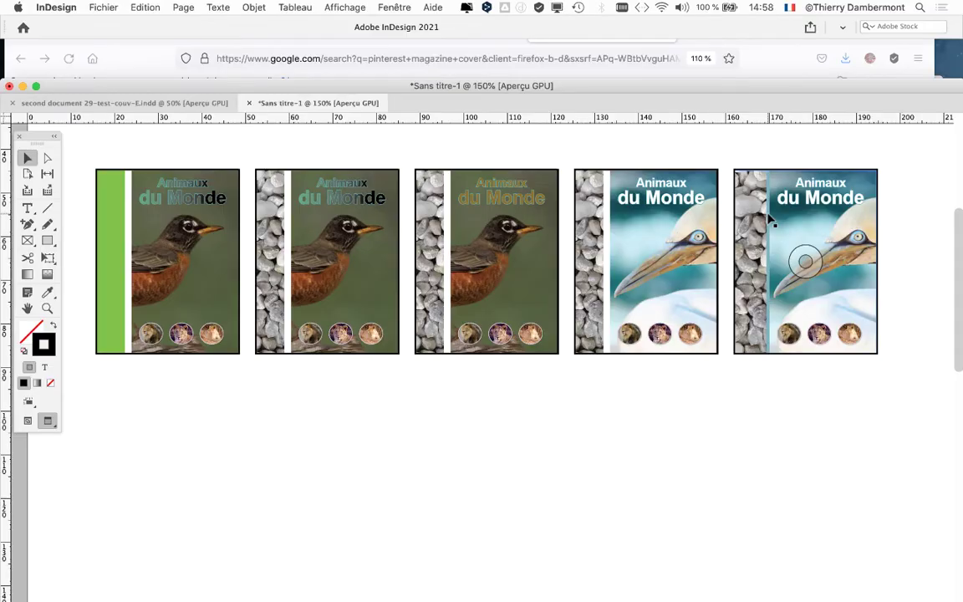
# Step: Close the untitled document without saving its changes, and close second document 29-test-couv-E.indd
pyautogui.press('super+w')
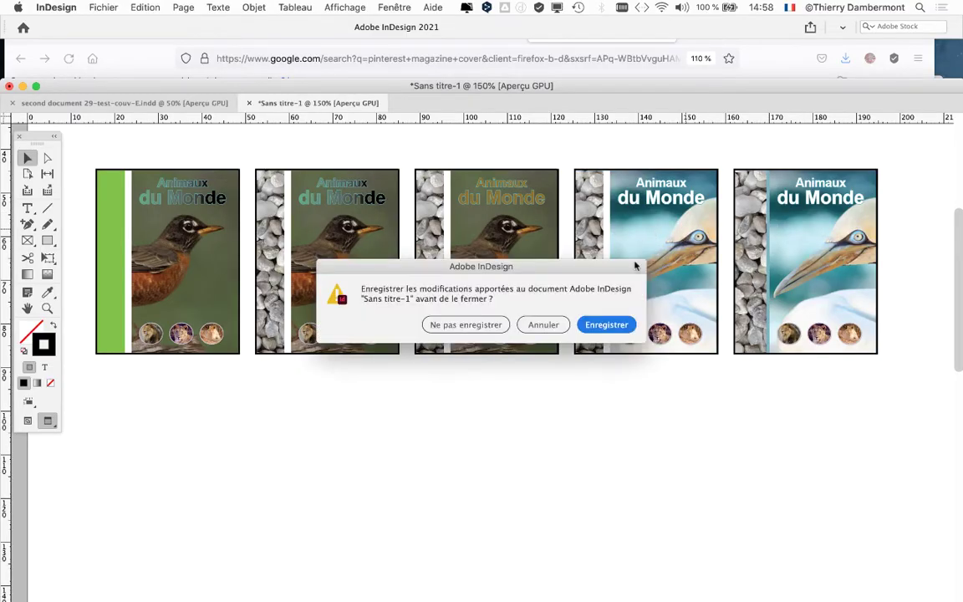
pyautogui.click(458, 323)
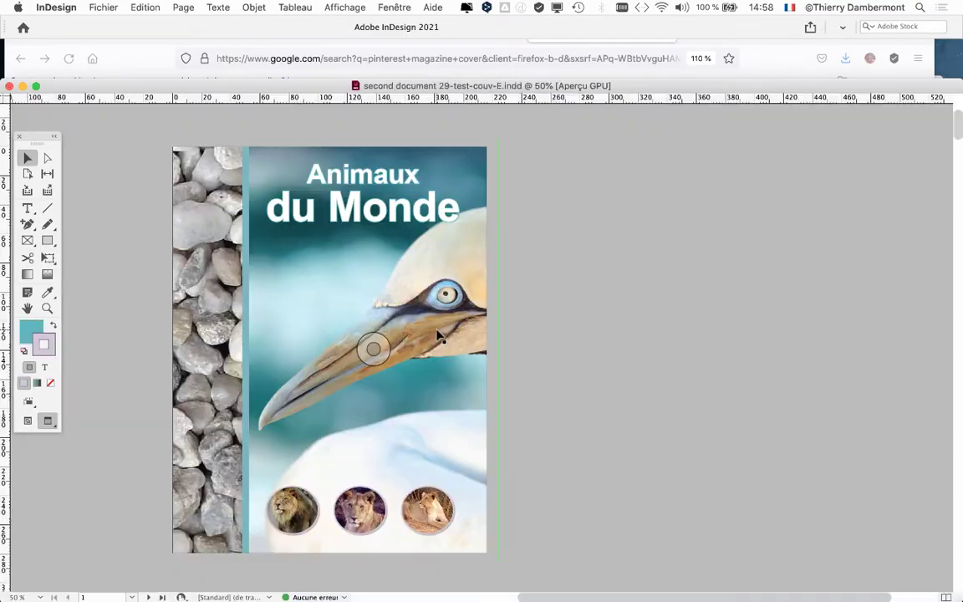
pyautogui.click(9, 86)
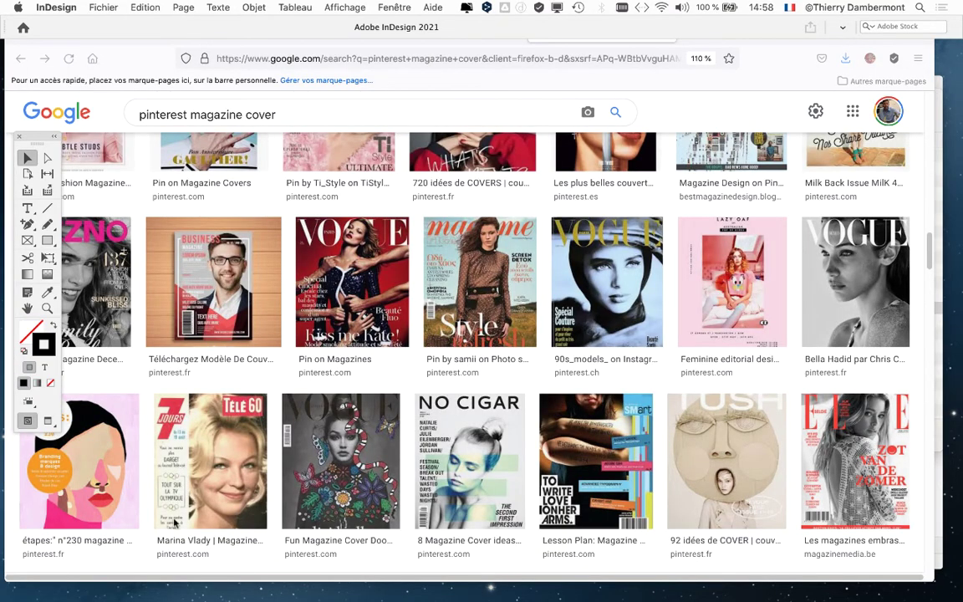
# Step: Switch to Finder, closing the Links folder window and repositioning the Dossier second document 21 window
pyautogui.click(134, 454)
pyautogui.click(31, 30)
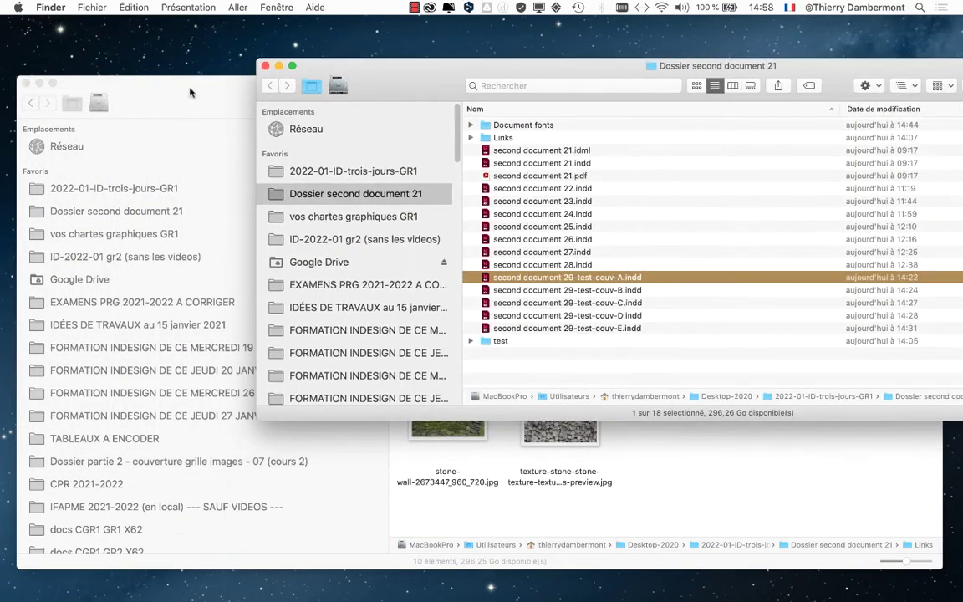
pyautogui.click(26, 83)
pyautogui.moveTo(454, 61); pyautogui.dragTo(255, 79)
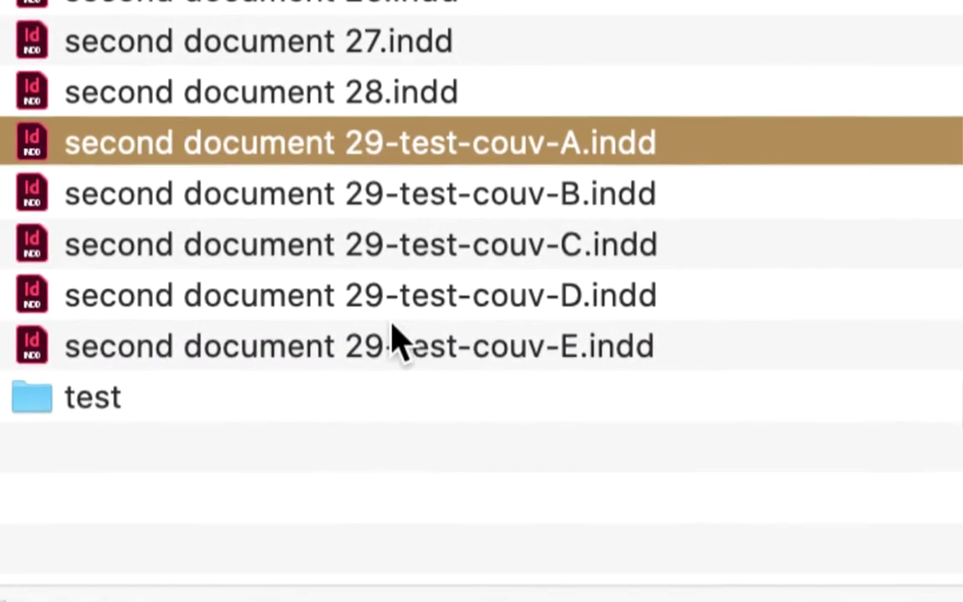
# Step: Select the files second document 29-test-couv-A.indd through E.indd and resize the folder window and name column to fit their full names
pyautogui.keyDown('shift'); pyautogui.click(379, 346); pyautogui.keyUp('shift')
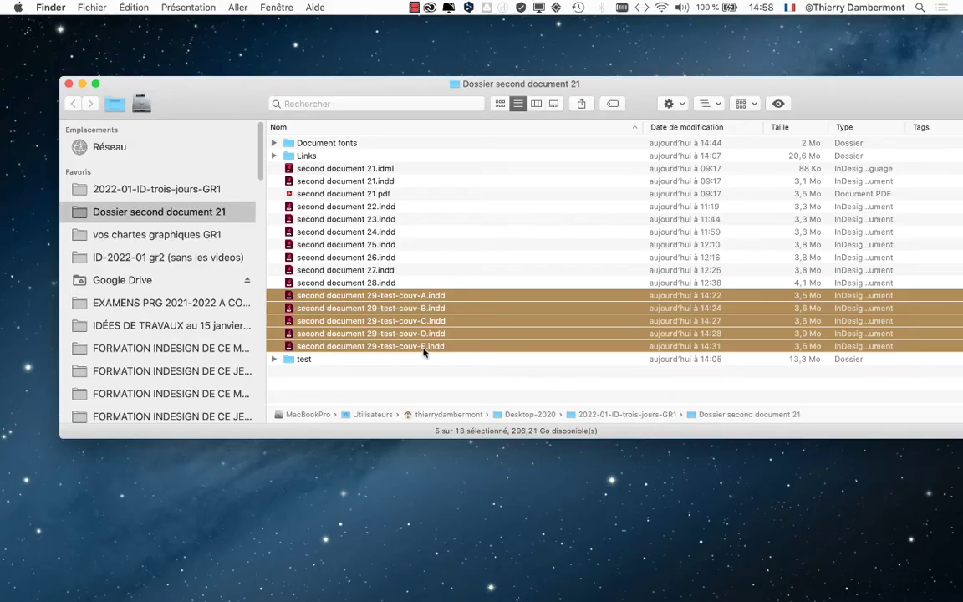
pyautogui.moveTo(861, 85); pyautogui.dragTo(785, 43)
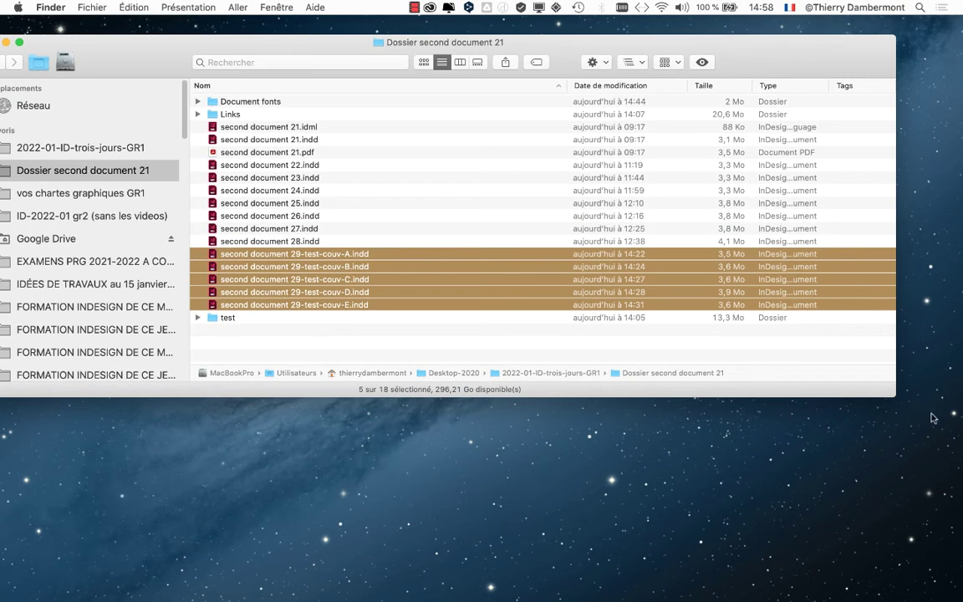
pyautogui.moveTo(892, 396); pyautogui.dragTo(665, 427)
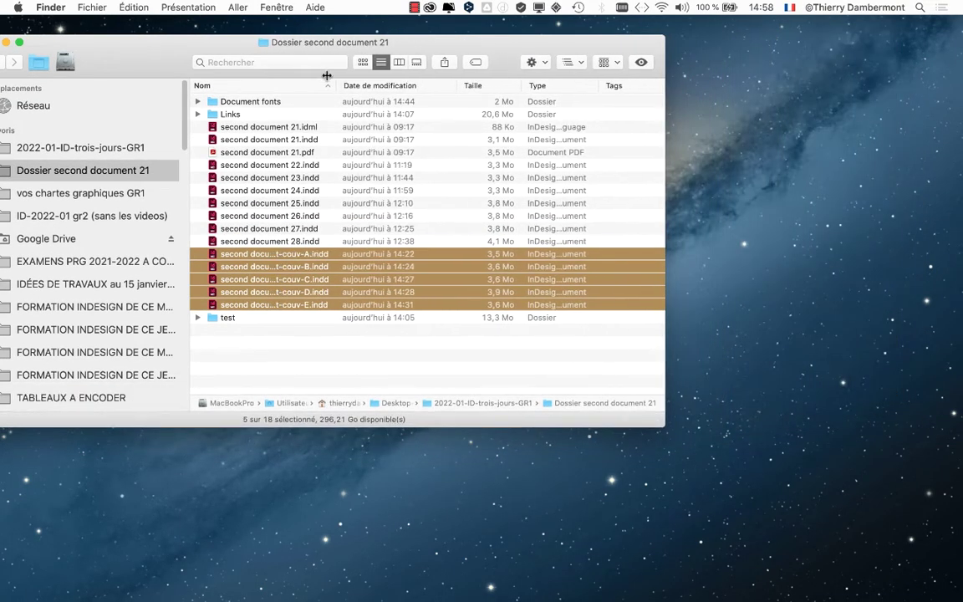
pyautogui.moveTo(405, 82); pyautogui.dragTo(553, 83)
pyautogui.moveTo(182, 47); pyautogui.dragTo(306, 36)
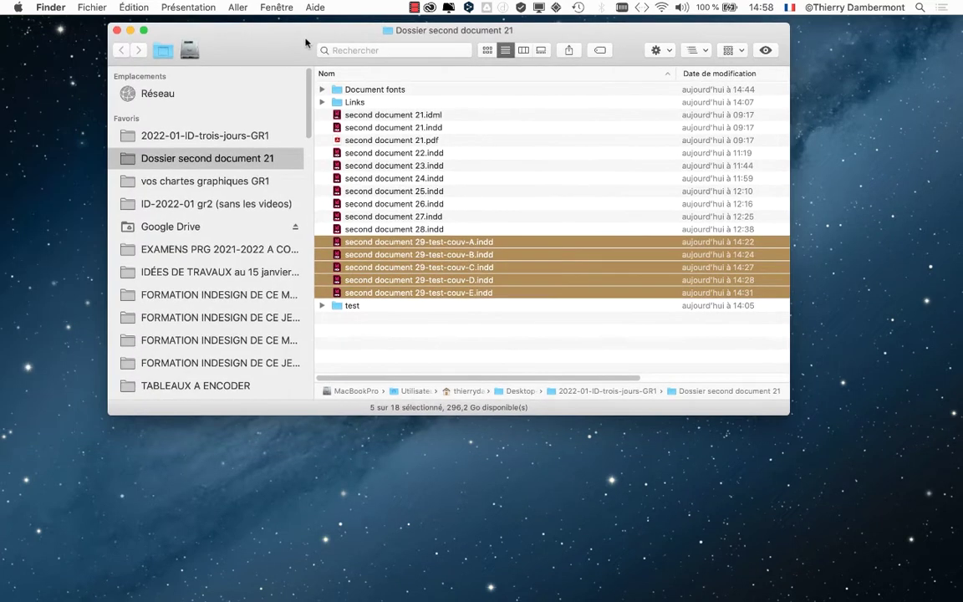
# Step: Switch to InDesign and look at the kinds of new file it can create
pyautogui.press('super+Tab')
pyautogui.click(104, 7)
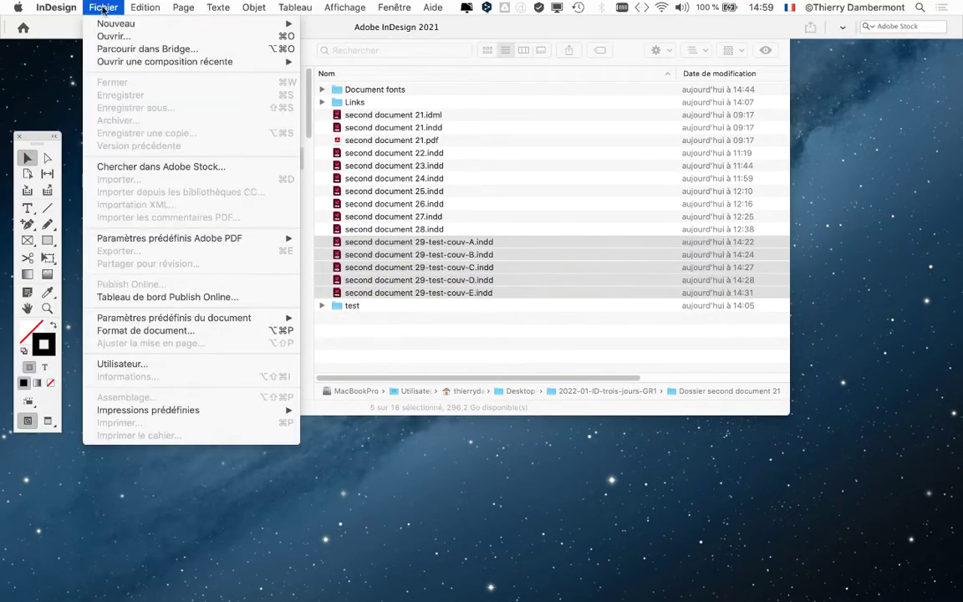
pyautogui.moveTo(125, 23)
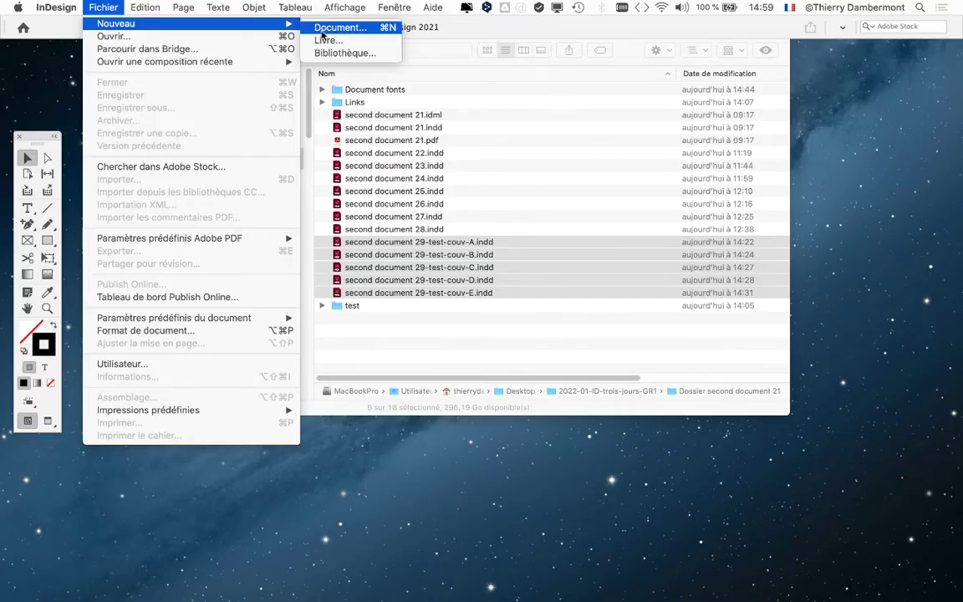
pyautogui.moveTo(254, 7)
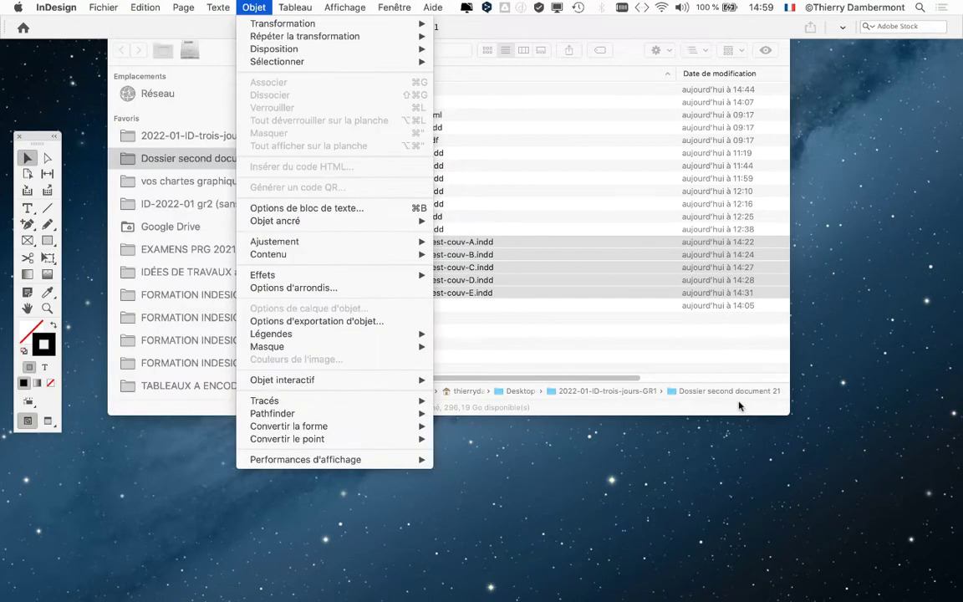
# Step: Move the floating tool palette higher up and hide all other applications
pyautogui.click(34, 126)
pyautogui.moveTo(39, 127); pyautogui.dragTo(48, 73)
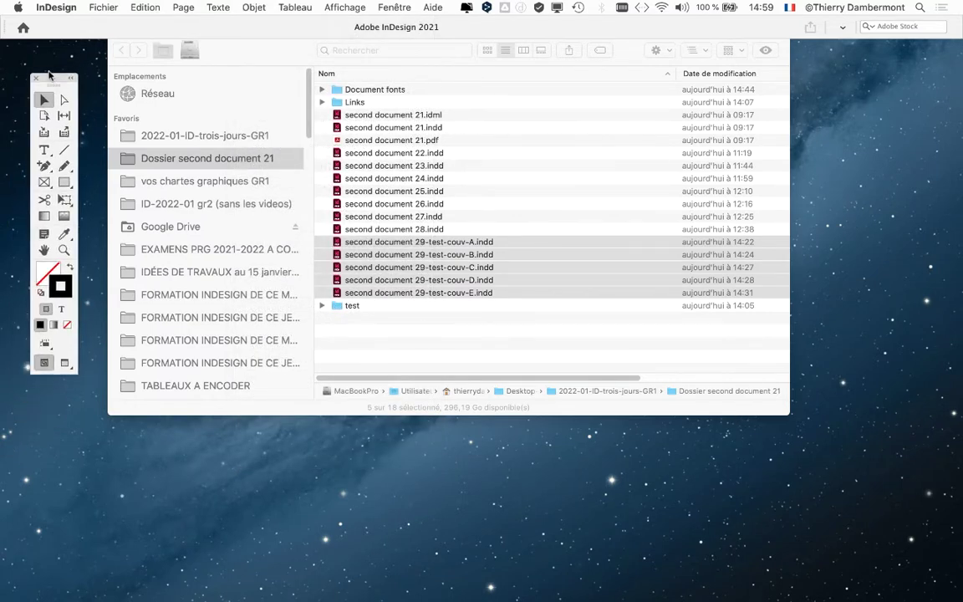
pyautogui.click(43, 6)
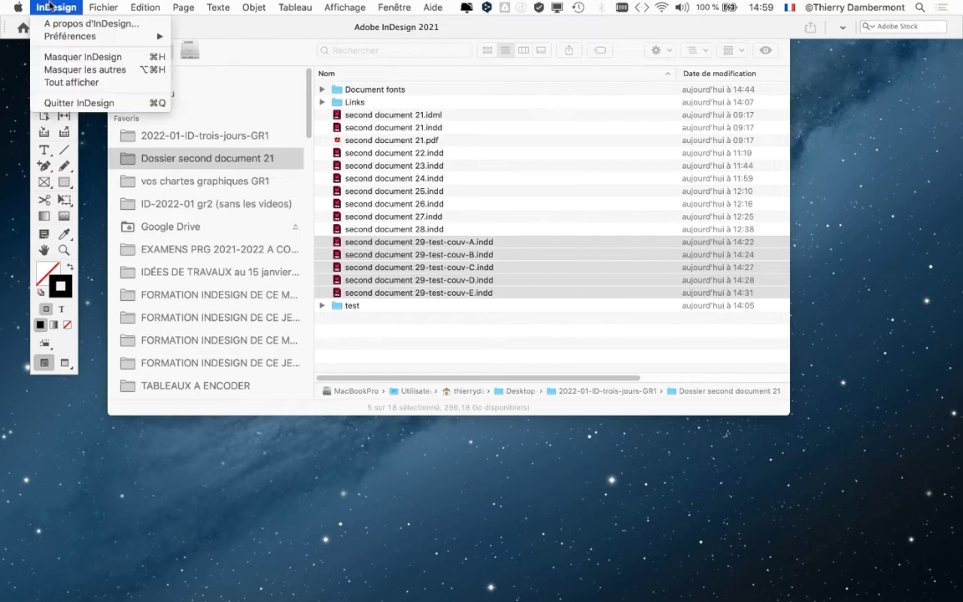
pyautogui.click(70, 68)
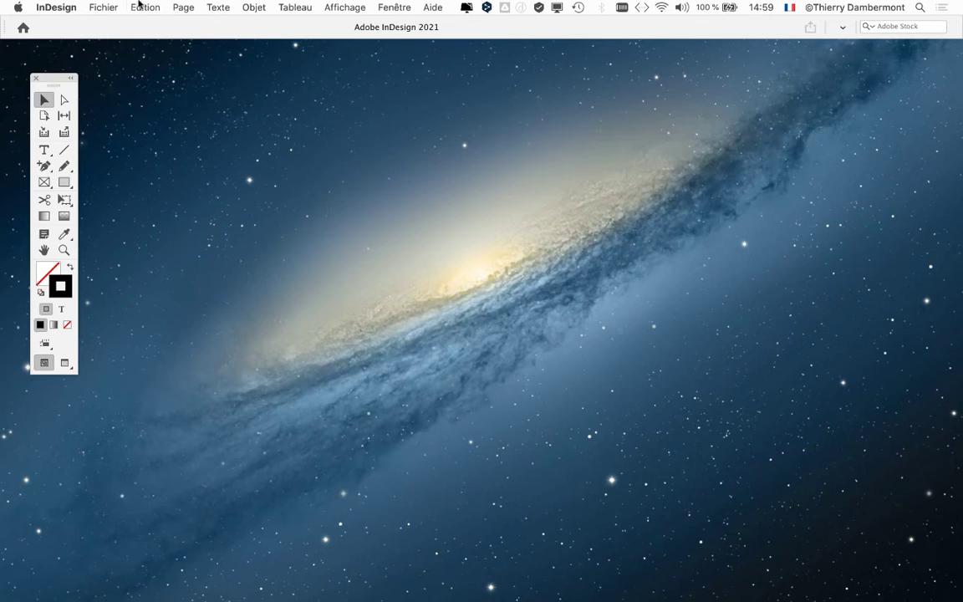
# Step: Review the General preferences, including the home screen and legacy new-document options
pyautogui.click(55, 6)
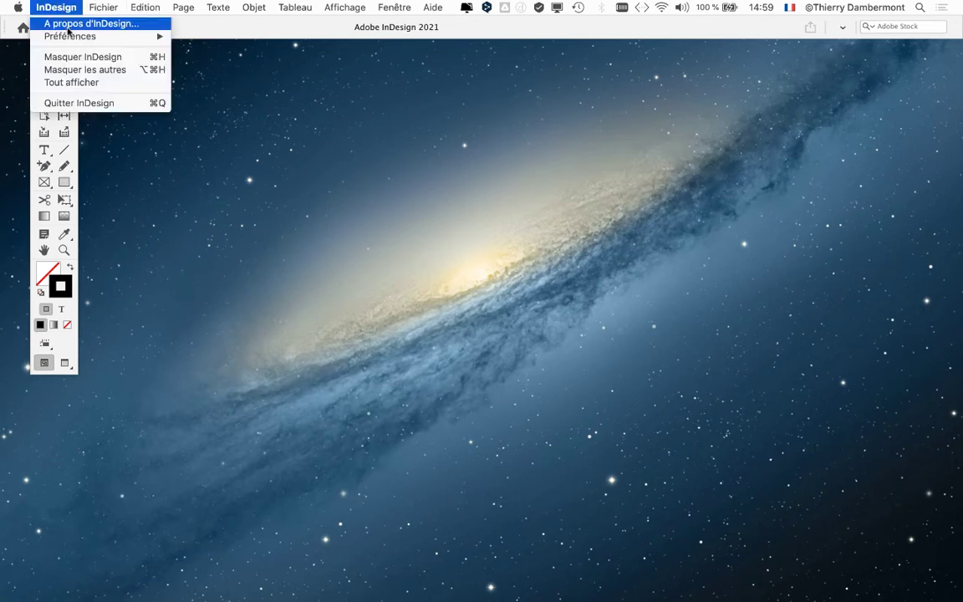
pyautogui.moveTo(63, 35)
pyautogui.click(228, 38)
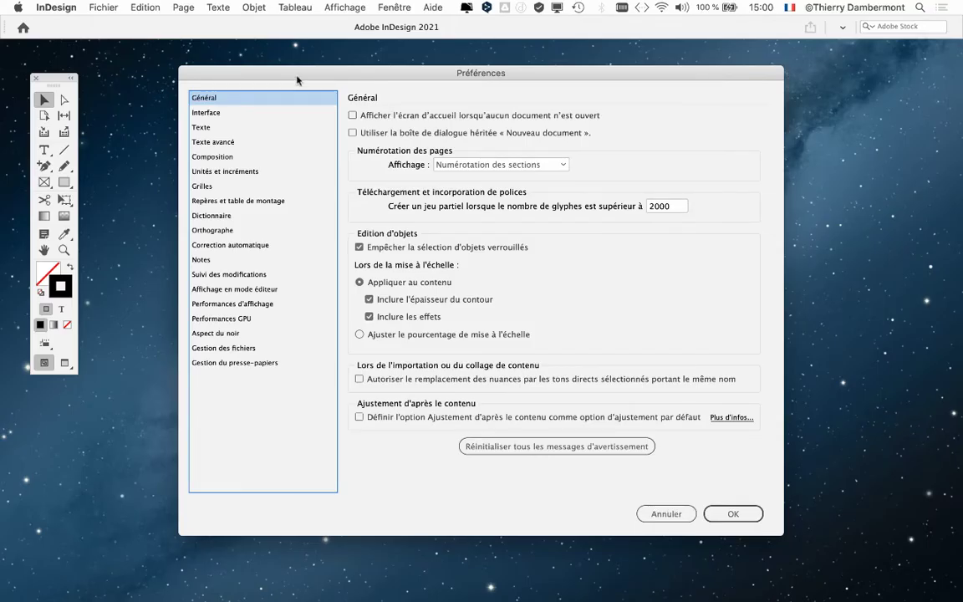
pyautogui.click(731, 514)
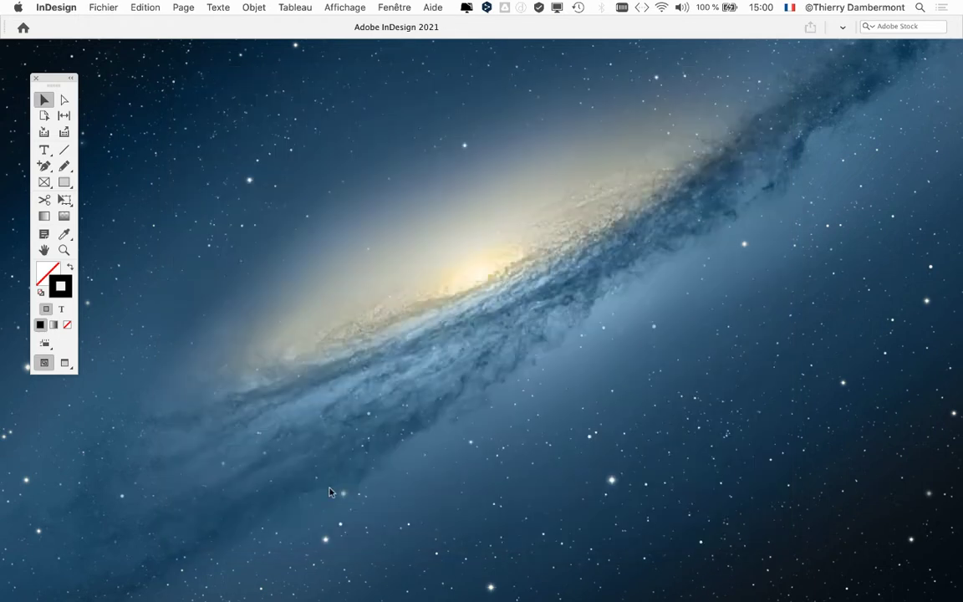
# Step: Create a new print document from the Lettre preset in landscape orientation, 279,4 x 215,9 mm
pyautogui.click(115, 11)
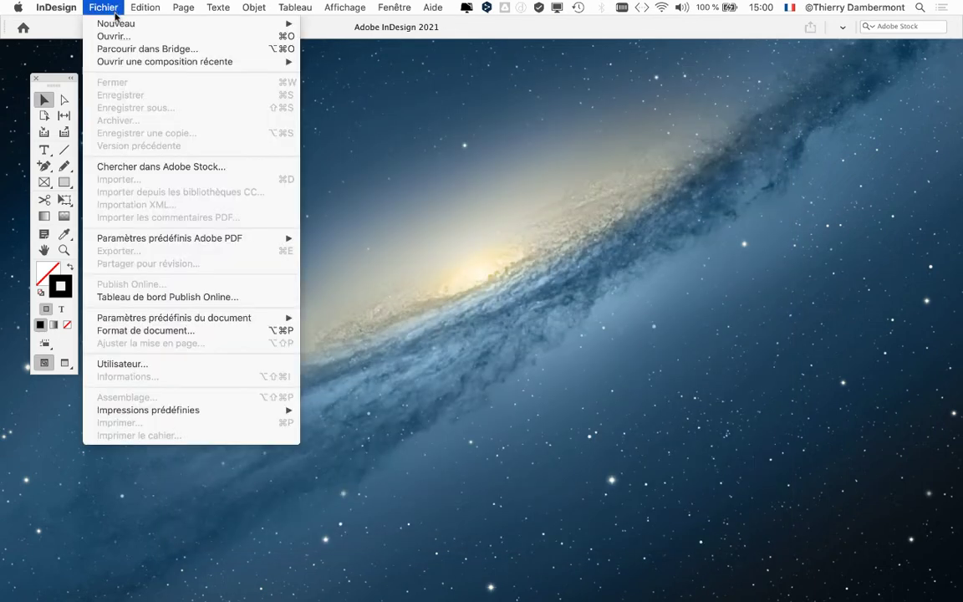
pyautogui.moveTo(111, 25)
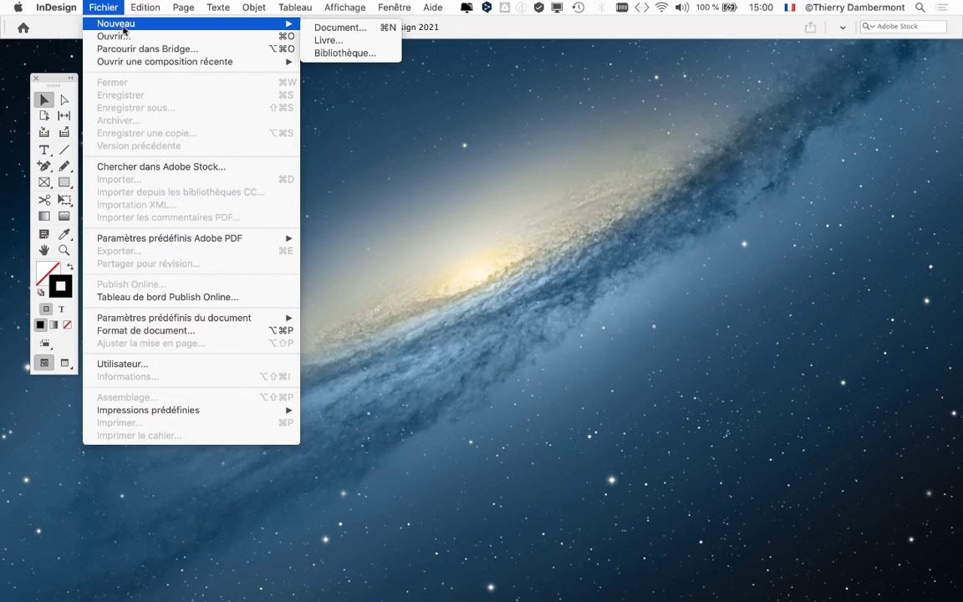
pyautogui.click(331, 29)
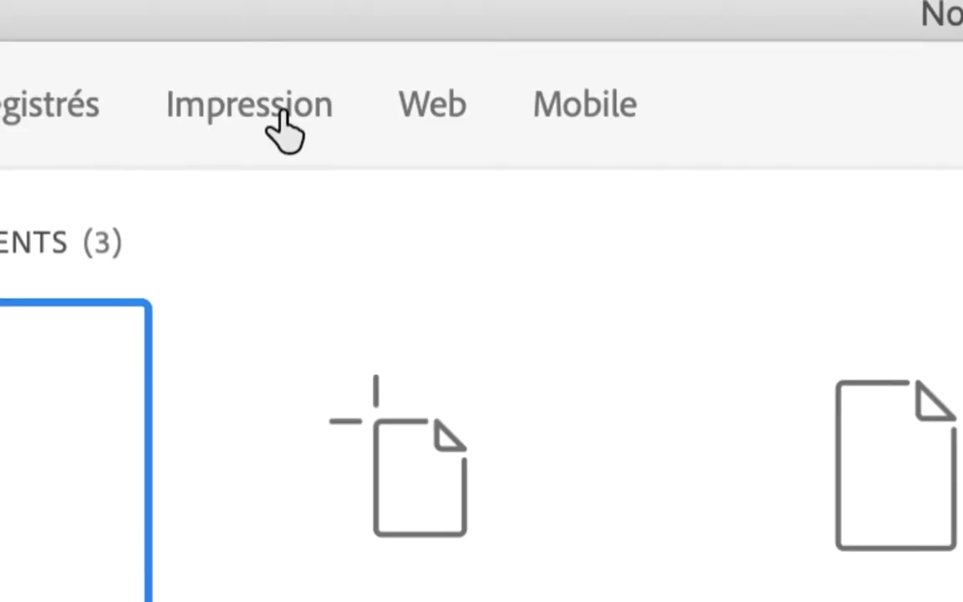
pyautogui.click(281, 112)
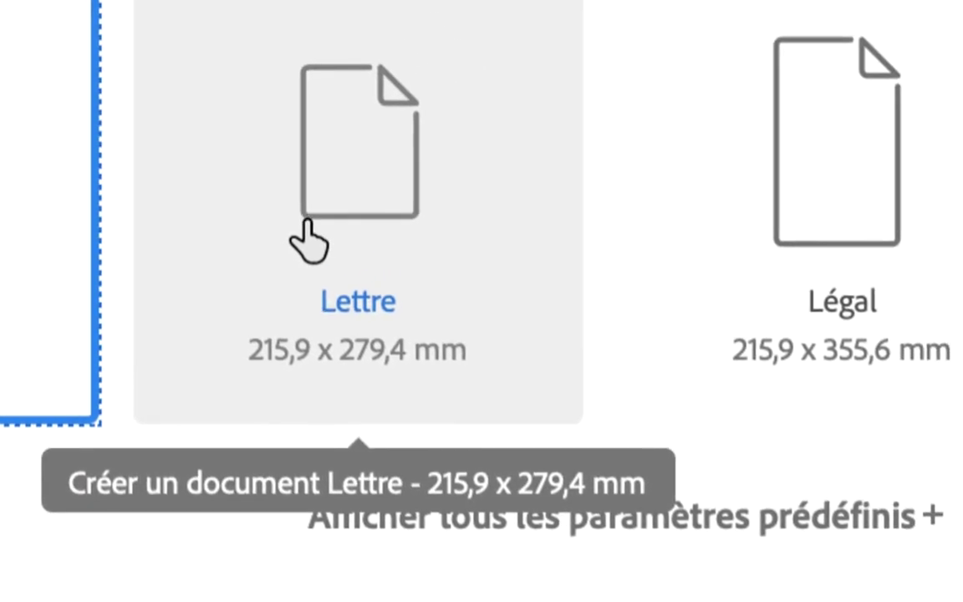
pyautogui.click(309, 240)
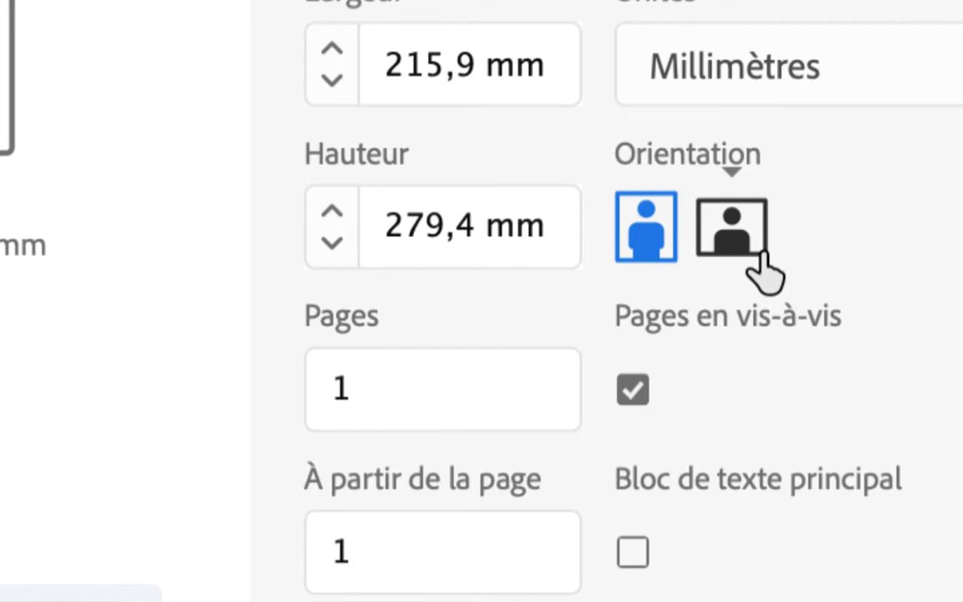
pyautogui.click(755, 251)
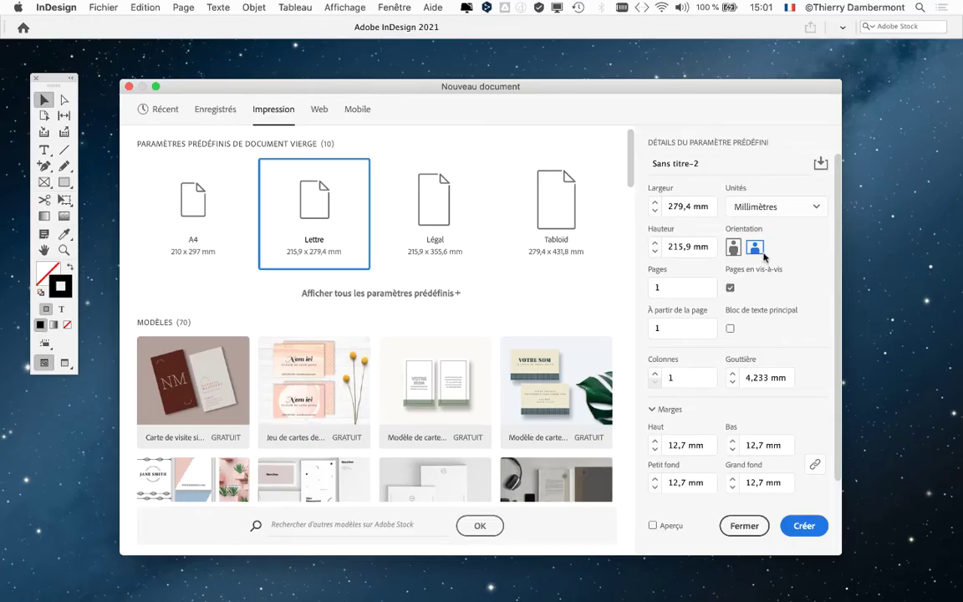
pyautogui.click(822, 528)
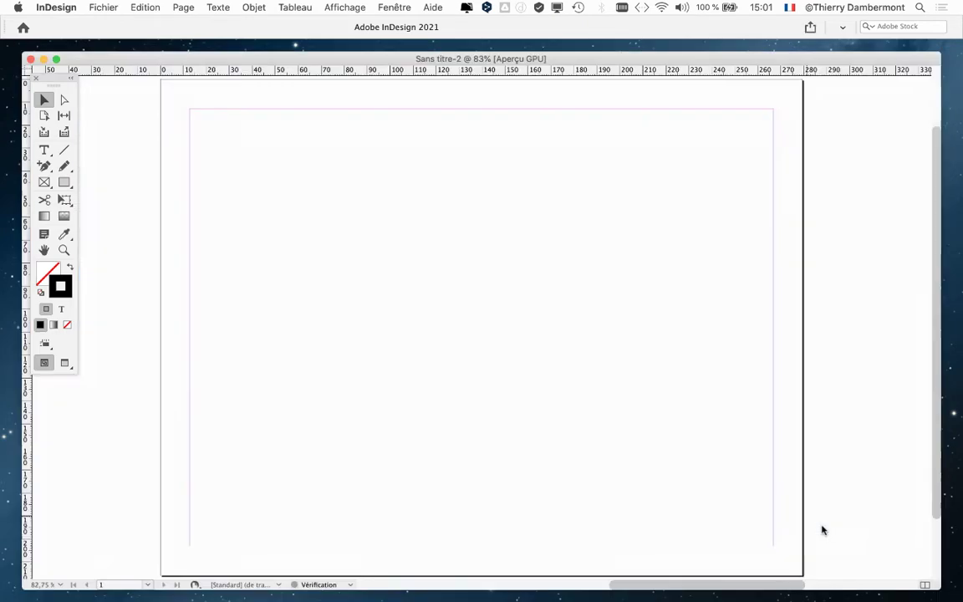
# Step: Start importing files, show the folder contents as a list and select the files second document 29-test-couv-A.indd to 29-test-couv-E.indd
pyautogui.keyDown('alt'); pyautogui.scroll(-1, 809, 489); pyautogui.keyUp('alt')
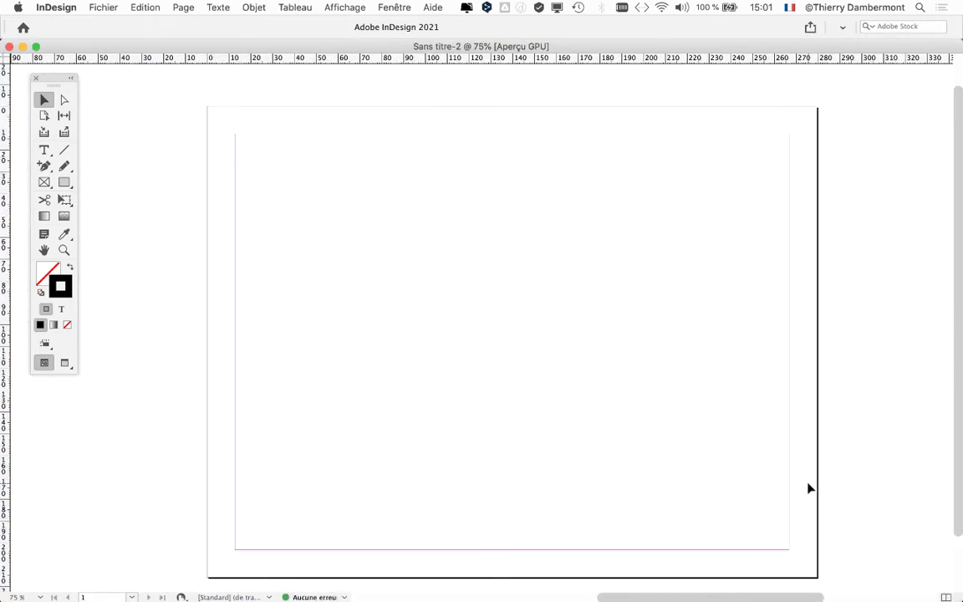
pyautogui.keyDown('alt'); pyautogui.scroll(-2, 809, 489); pyautogui.keyUp('alt')
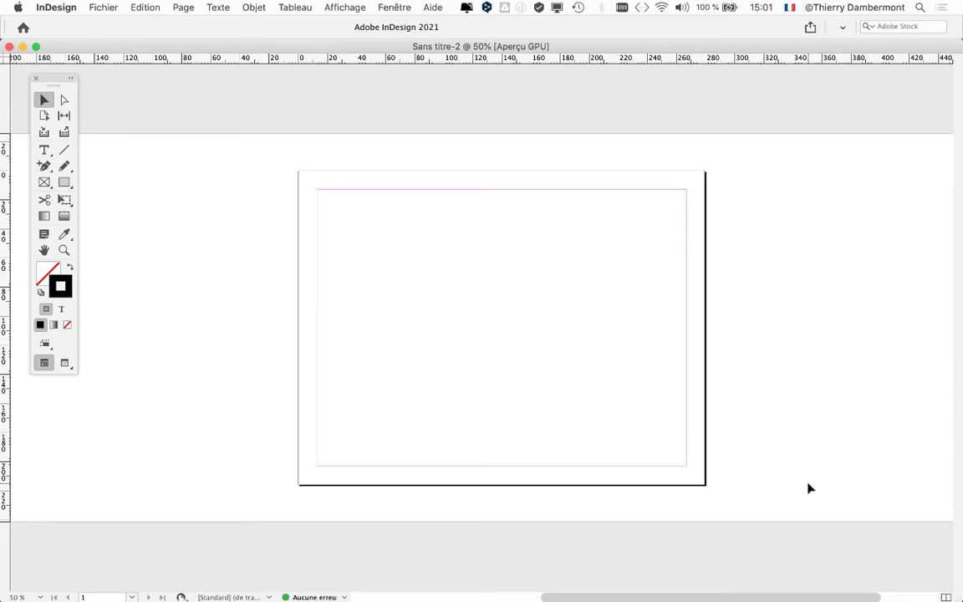
pyautogui.keyDown('alt'); pyautogui.scroll(2, 809, 489); pyautogui.keyUp('alt')
pyautogui.hscroll(-5, 622, 436)
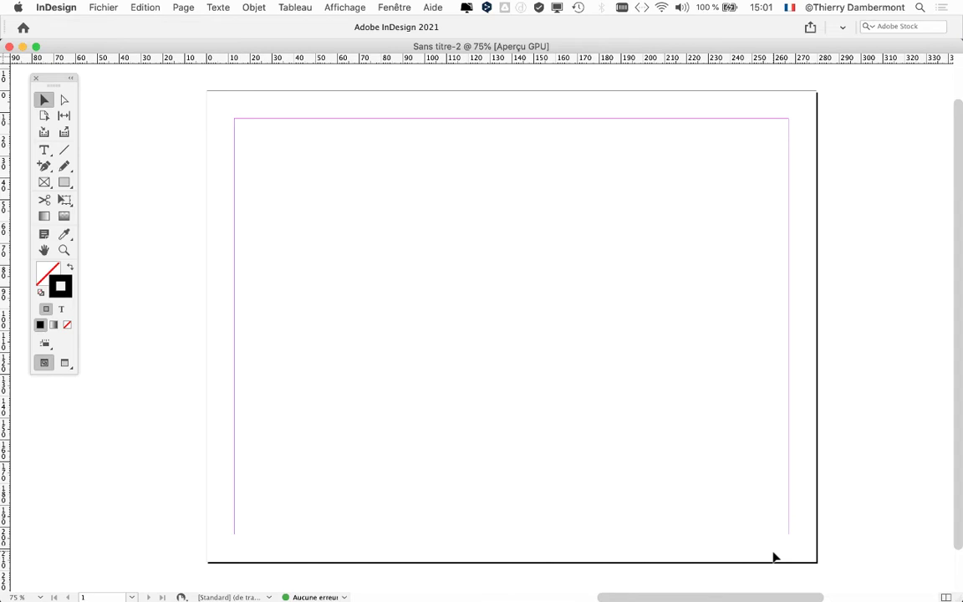
pyautogui.click(94, 7)
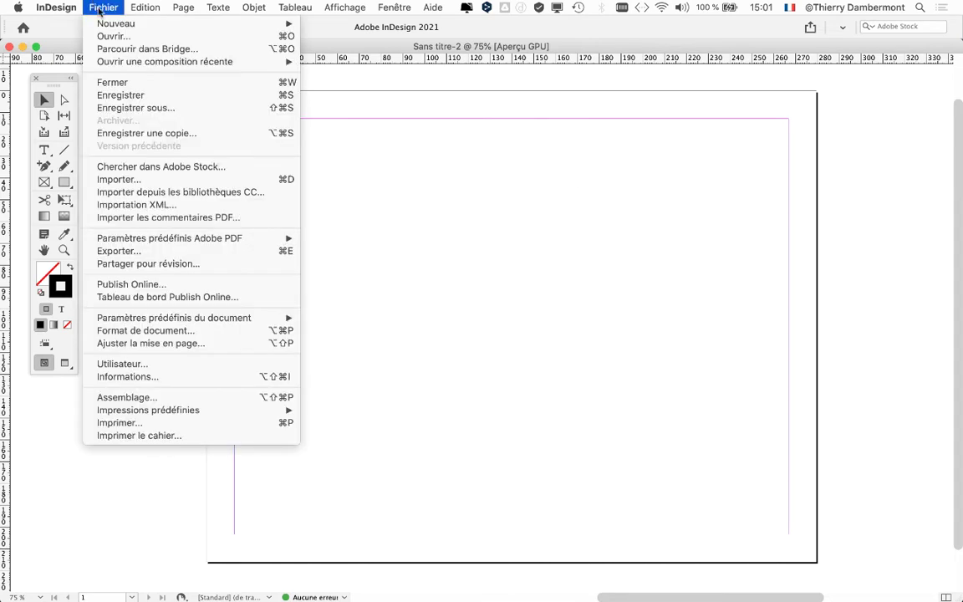
pyautogui.click(123, 180)
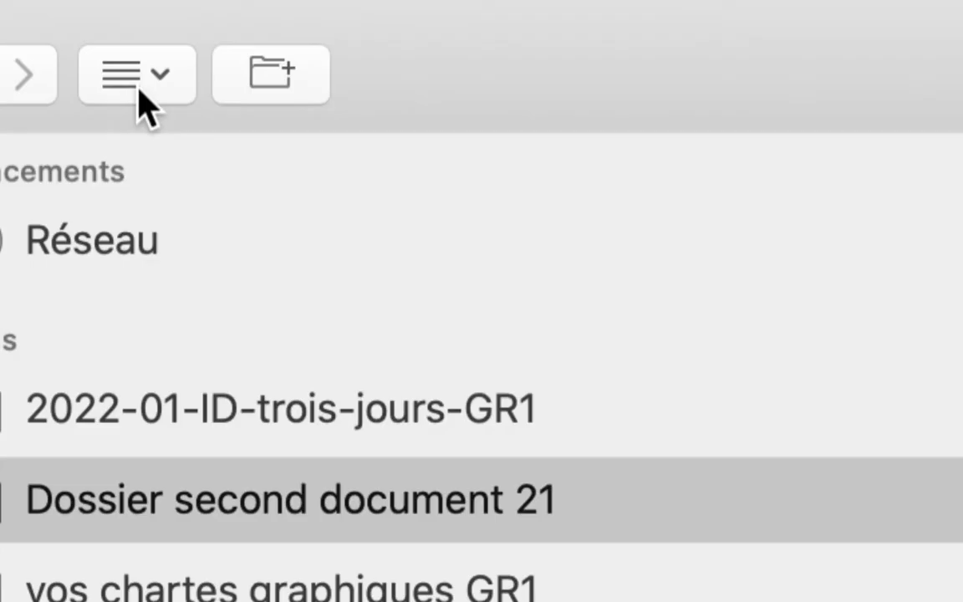
pyautogui.click(139, 91)
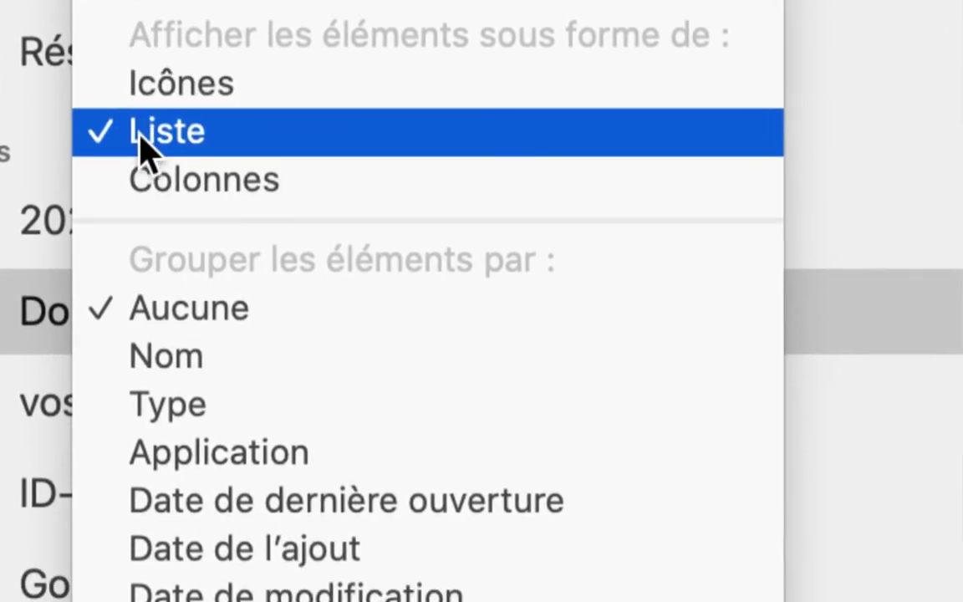
pyautogui.click(142, 134)
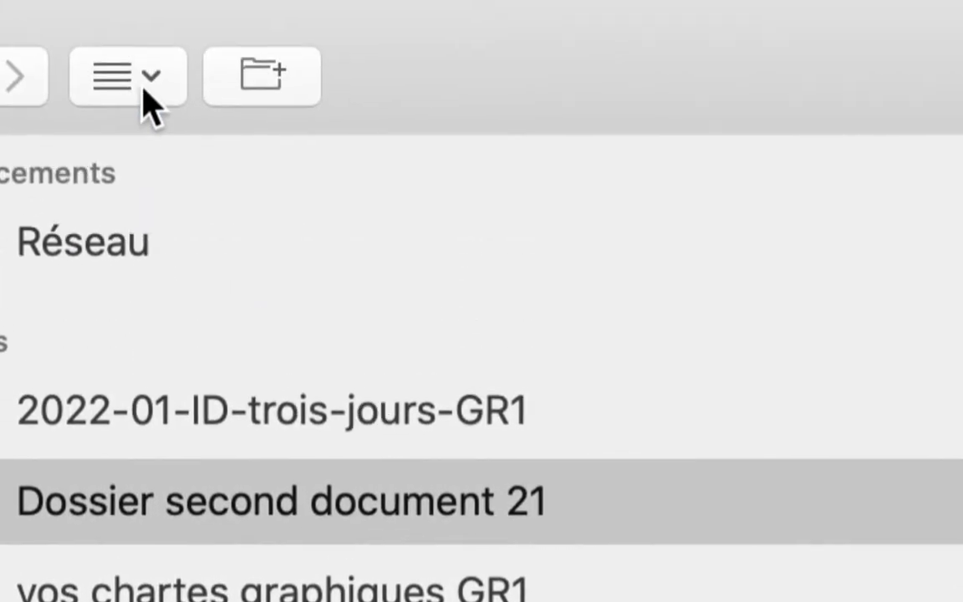
pyautogui.click(147, 84)
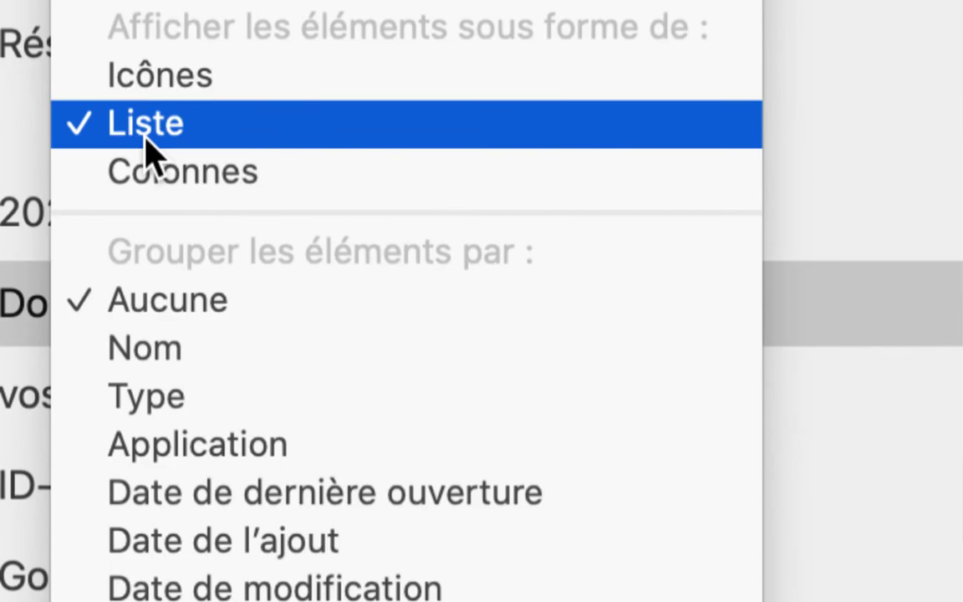
pyautogui.click(145, 134)
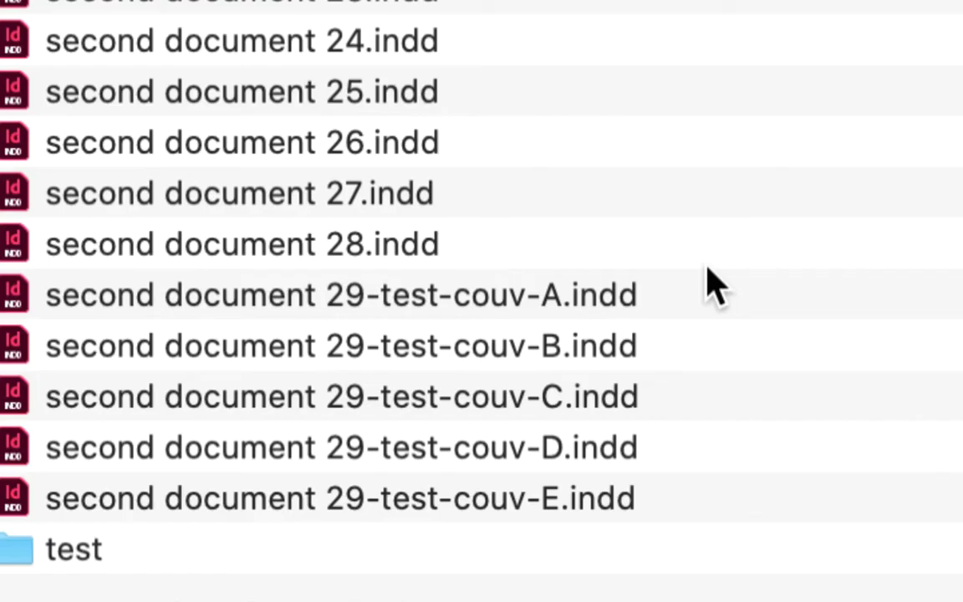
pyautogui.click(719, 294)
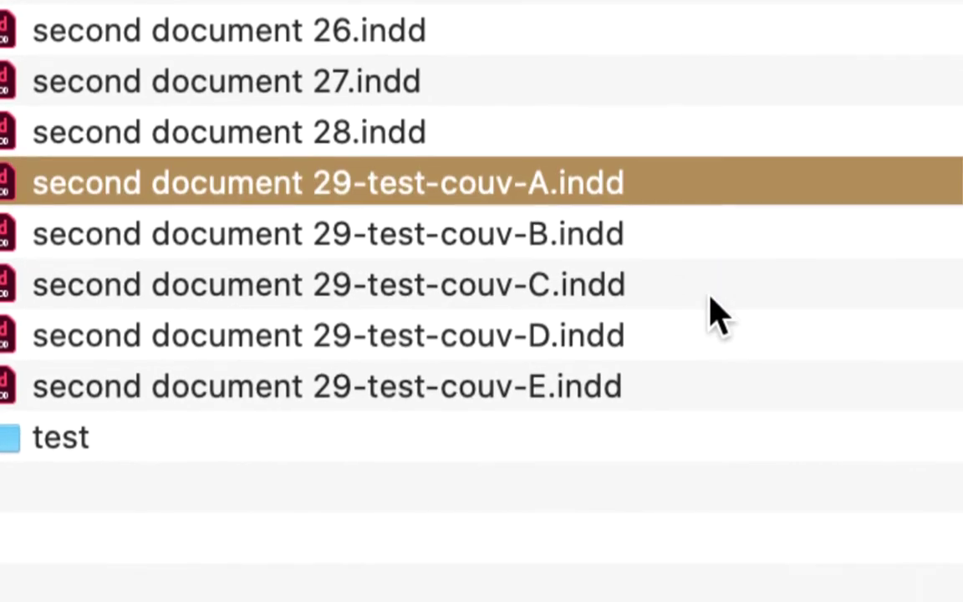
pyautogui.keyDown('shift'); pyautogui.click(718, 376); pyautogui.keyUp('shift')
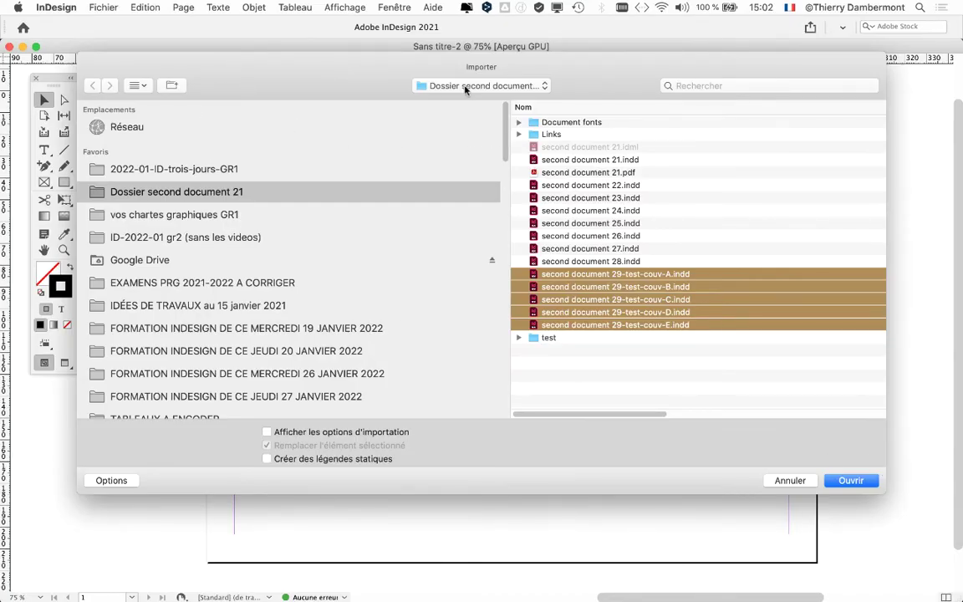
# Step: Sort the import file list by name and widen the name column enough to read the full file names
pyautogui.moveTo(480, 66); pyautogui.dragTo(784, 248)
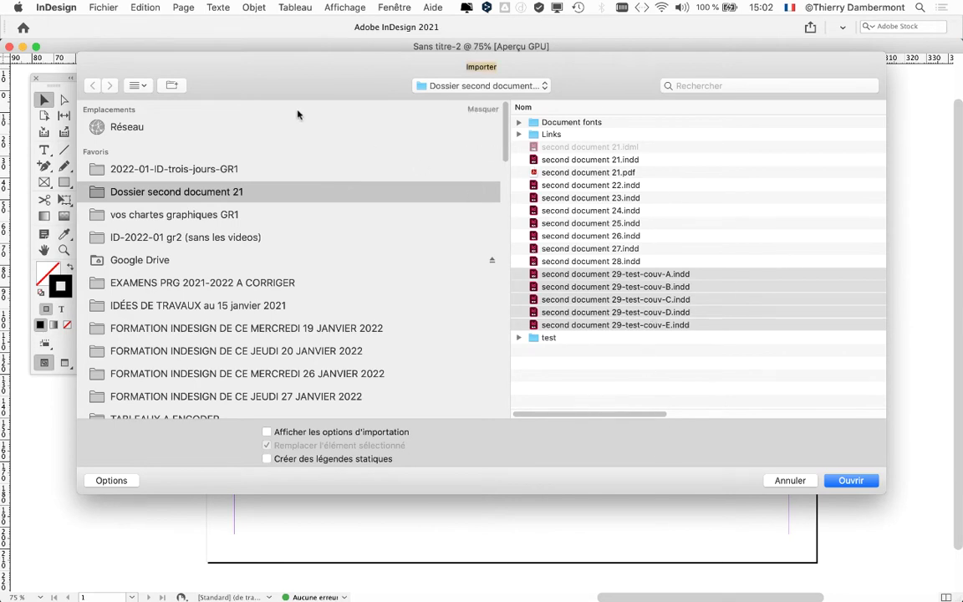
pyautogui.click(138, 86)
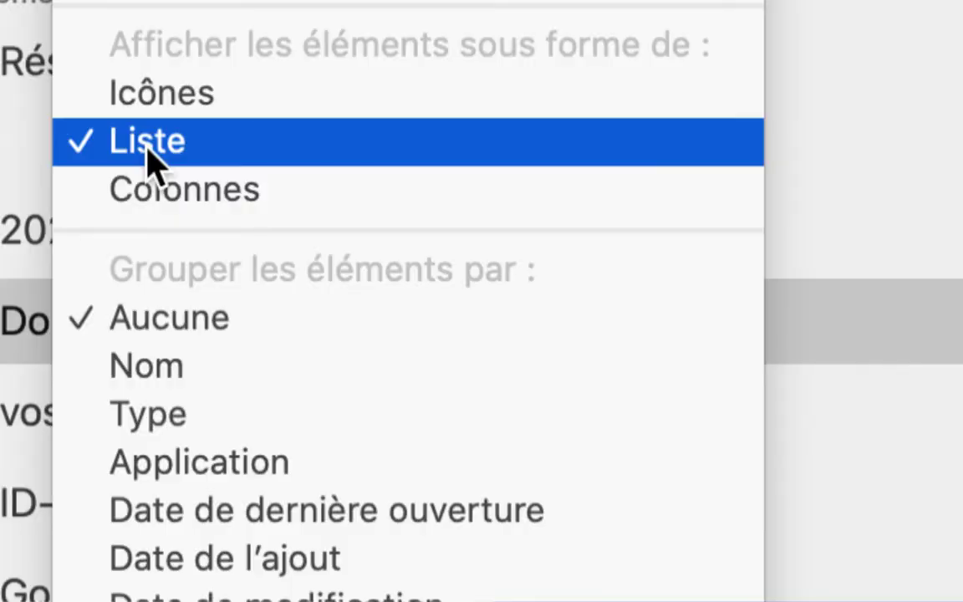
pyautogui.click(147, 151)
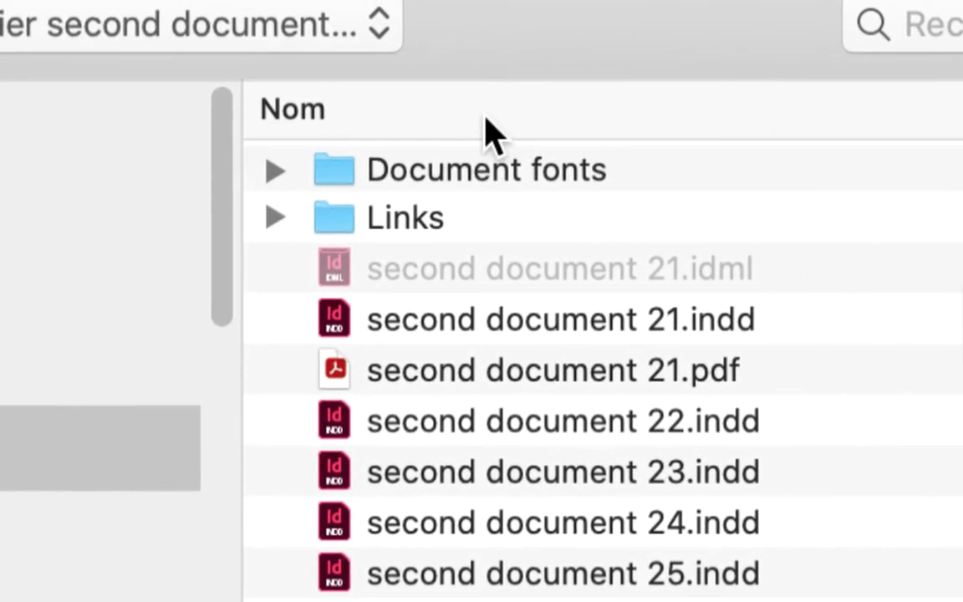
pyautogui.click(486, 118)
pyautogui.click(485, 118)
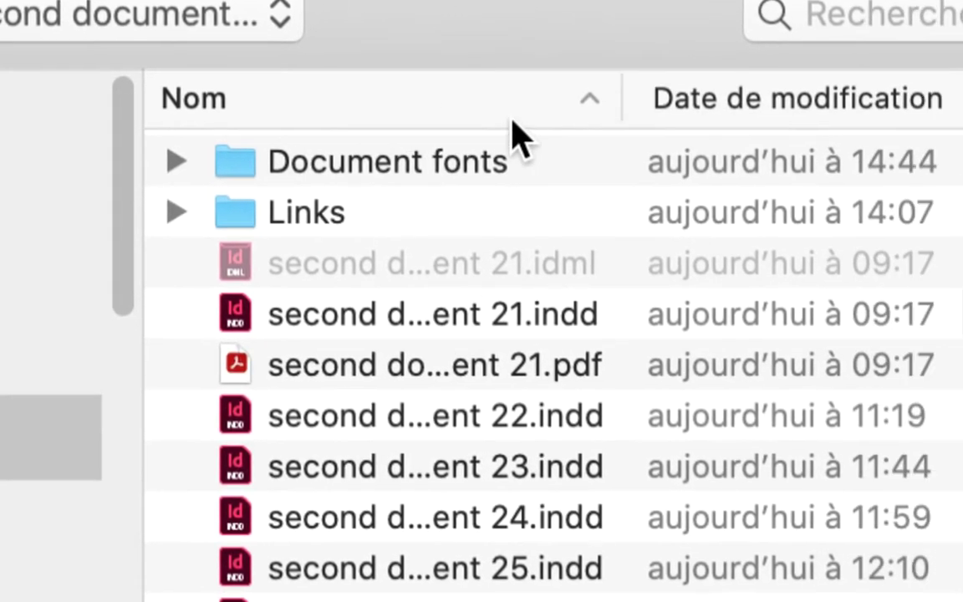
pyautogui.moveTo(620, 116); pyautogui.dragTo(906, 134)
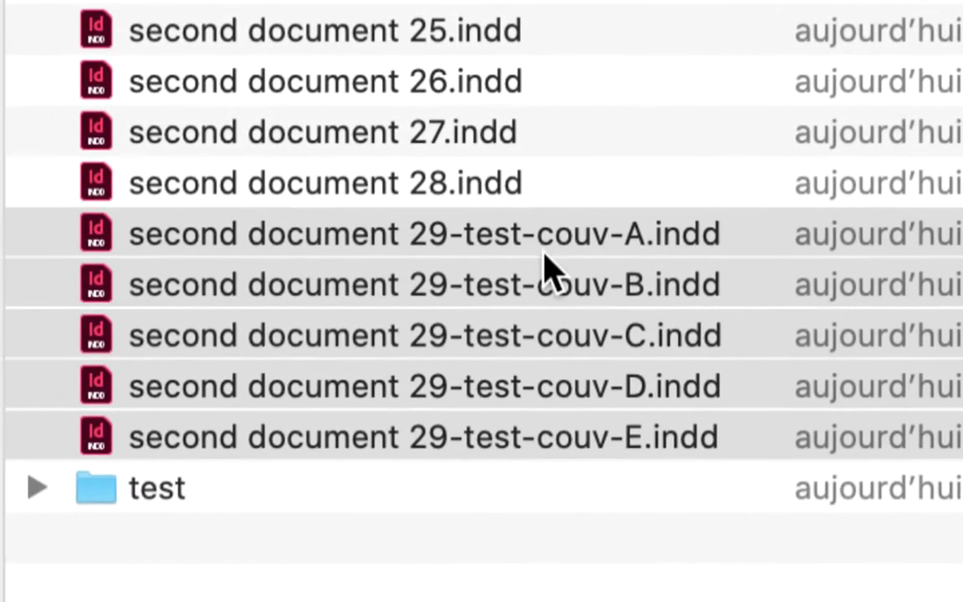
# Step: Select the five cover test files, second document 29-test-couv-A.indd to 29-test-couv-E.indd, and load them for placing
pyautogui.click(544, 249)
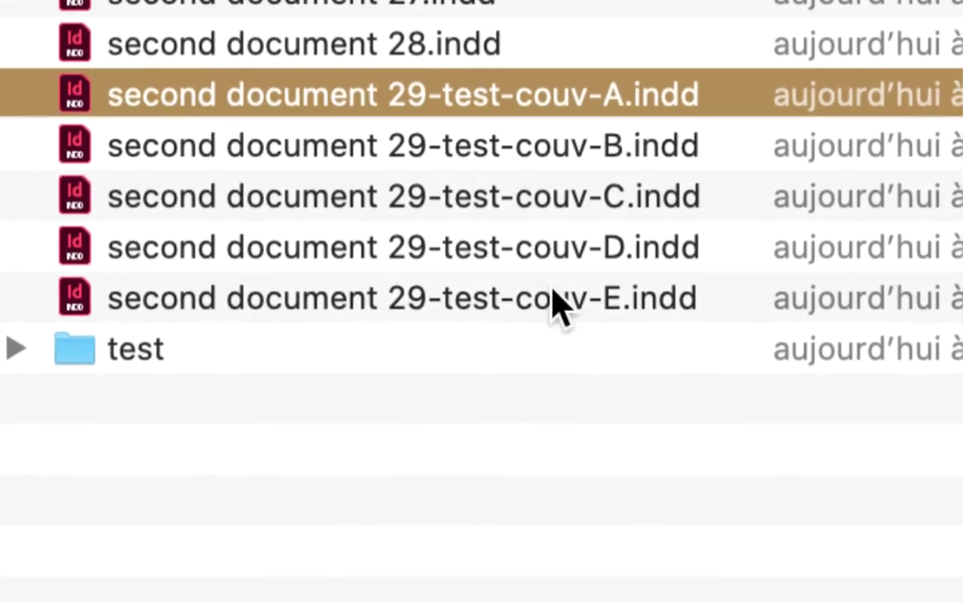
pyautogui.keyDown('shift'); pyautogui.click(553, 303); pyautogui.keyUp('shift')
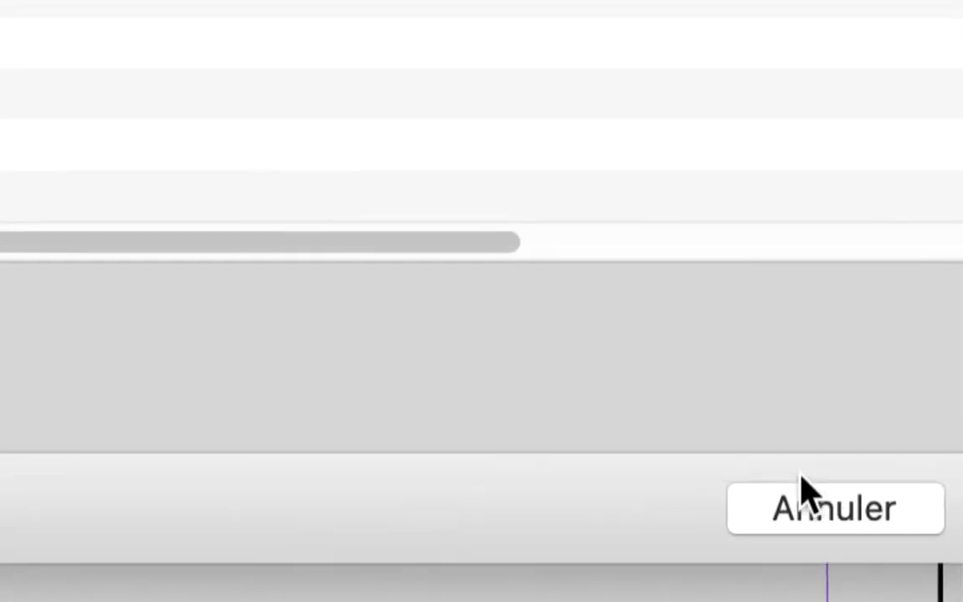
pyautogui.click(839, 476)
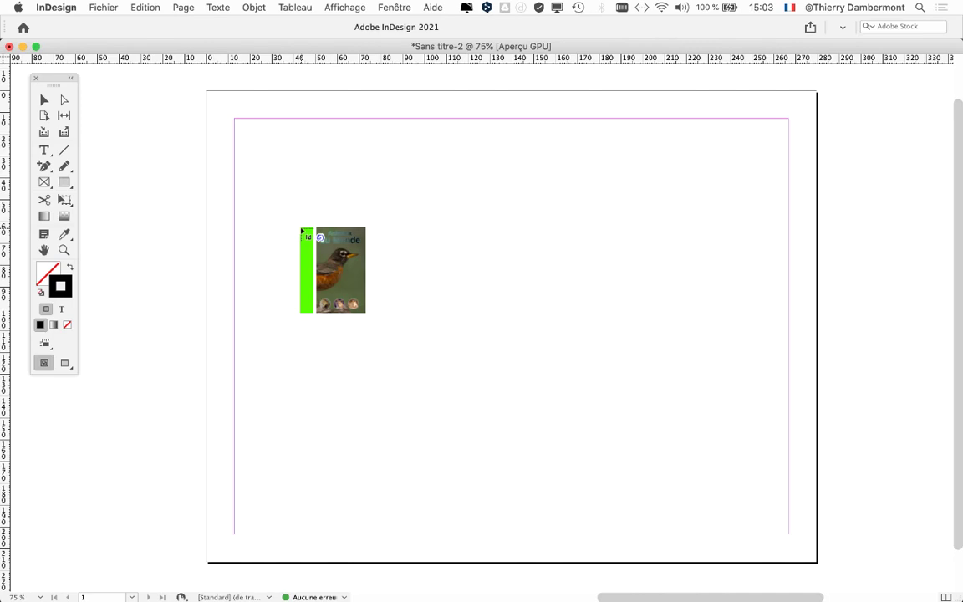
# Step: Place the five loaded covers side by side in one row of five frames within the margins, about 243 mm wide and 99 mm high overall
pyautogui.moveTo(302, 231); pyautogui.dragTo(248, 143)
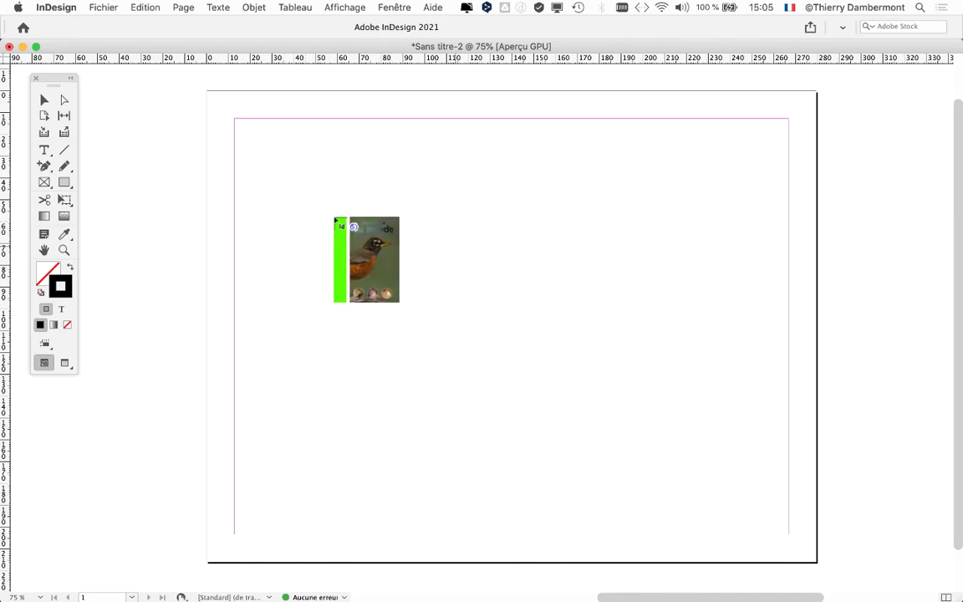
pyautogui.moveTo(335, 218); pyautogui.dragTo(540, 276)
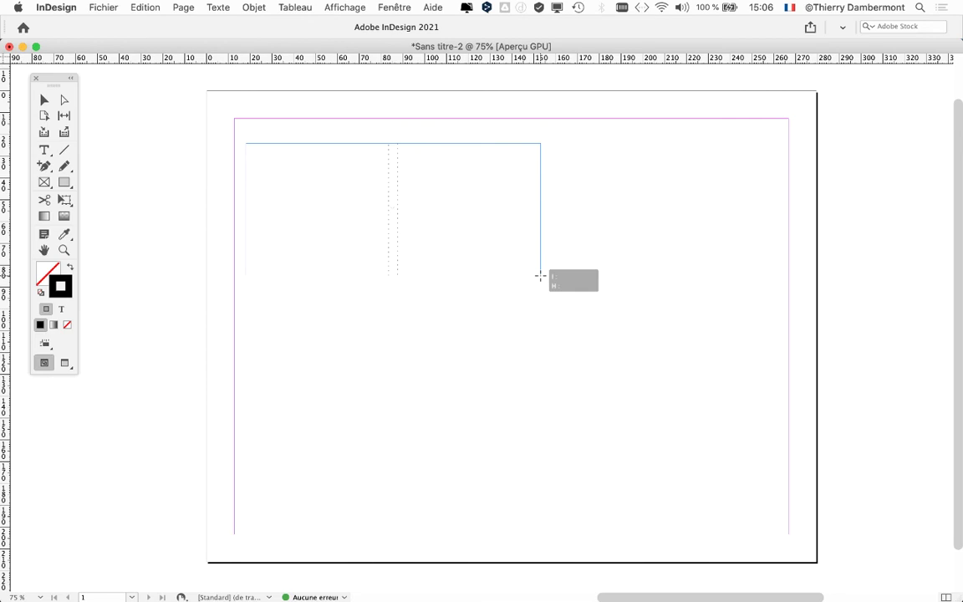
pyautogui.moveTo(540, 276); pyautogui.dragTo(775, 359)
pyautogui.press('Right')
pyautogui.press('Right')
pyautogui.press('Right')
pyautogui.press('Left')
pyautogui.press('Left')
pyautogui.press('Right')
pyautogui.press('Right')
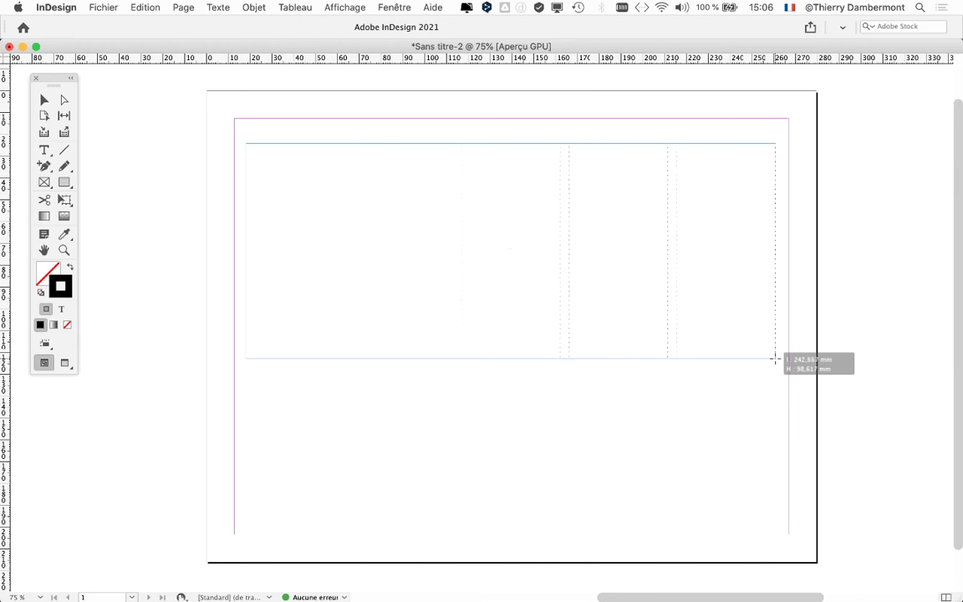
pyautogui.moveTo(775, 358); pyautogui.dragTo(773, 359)
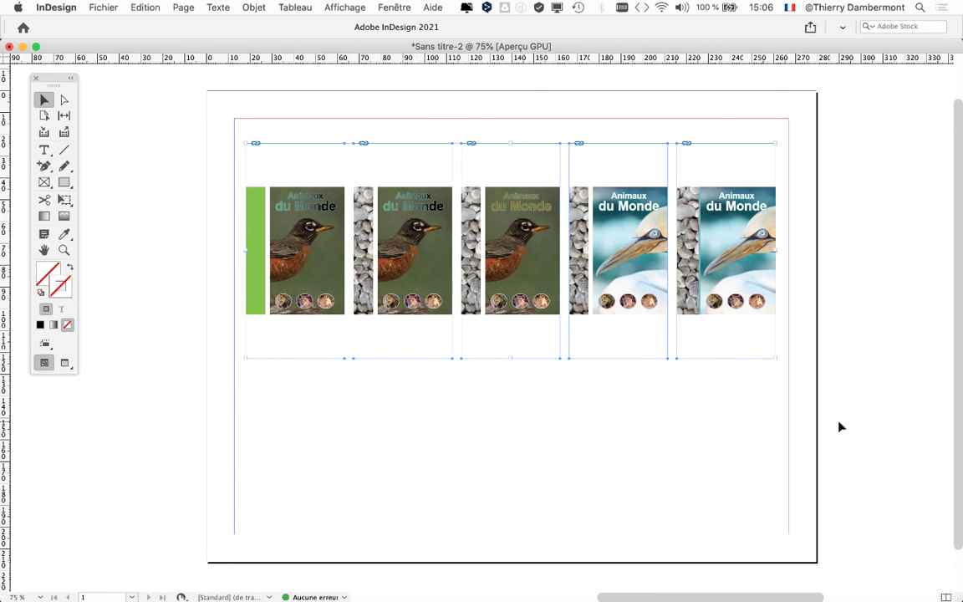
# Step: Show the on-screen keyboard viewer and examine the arrow keys used for adding or removing grid columns and rows
pyautogui.click(790, 7)
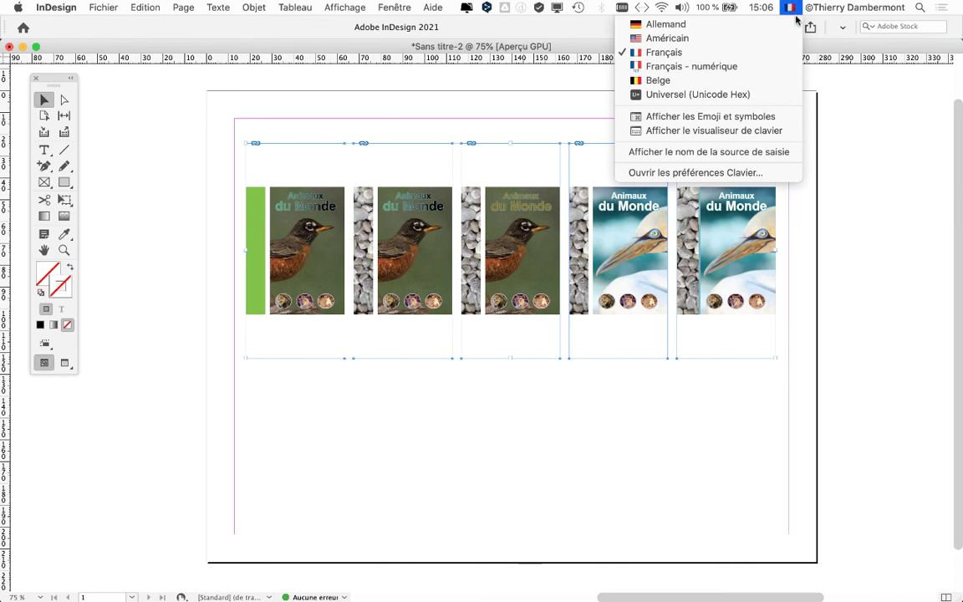
pyautogui.click(711, 134)
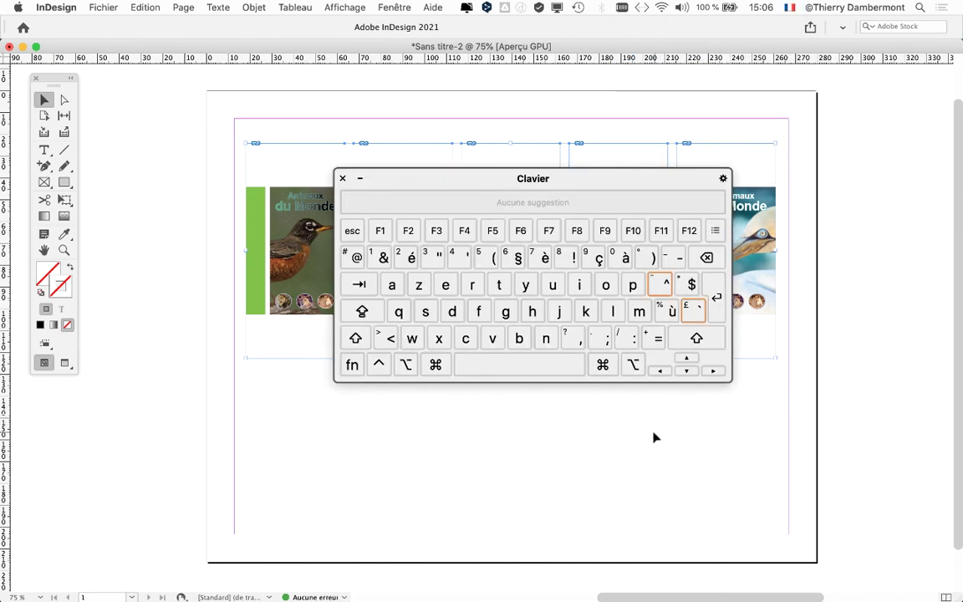
pyautogui.press('alt+super+equal')
pyautogui.press('alt+super+equal')
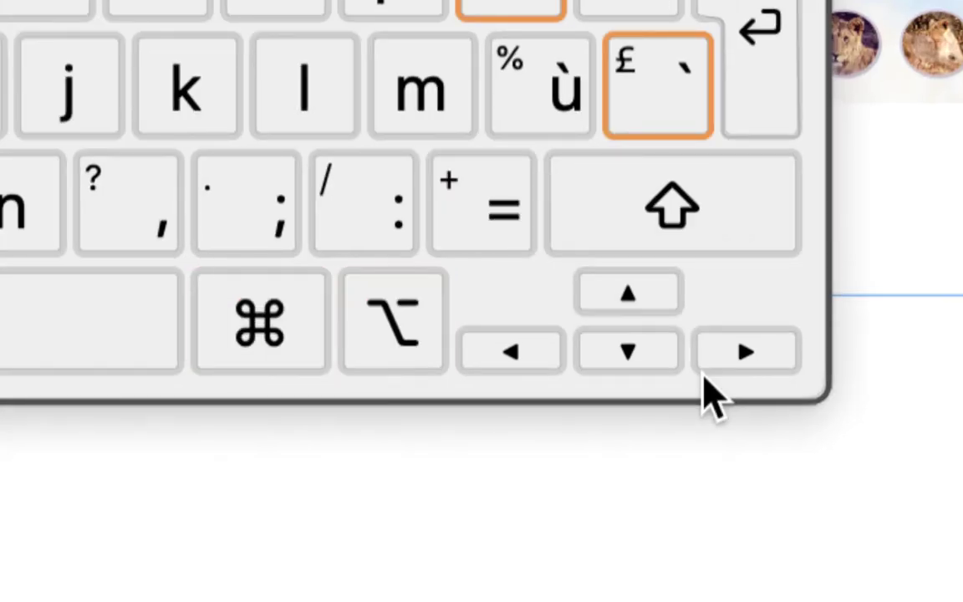
pyautogui.click(711, 364)
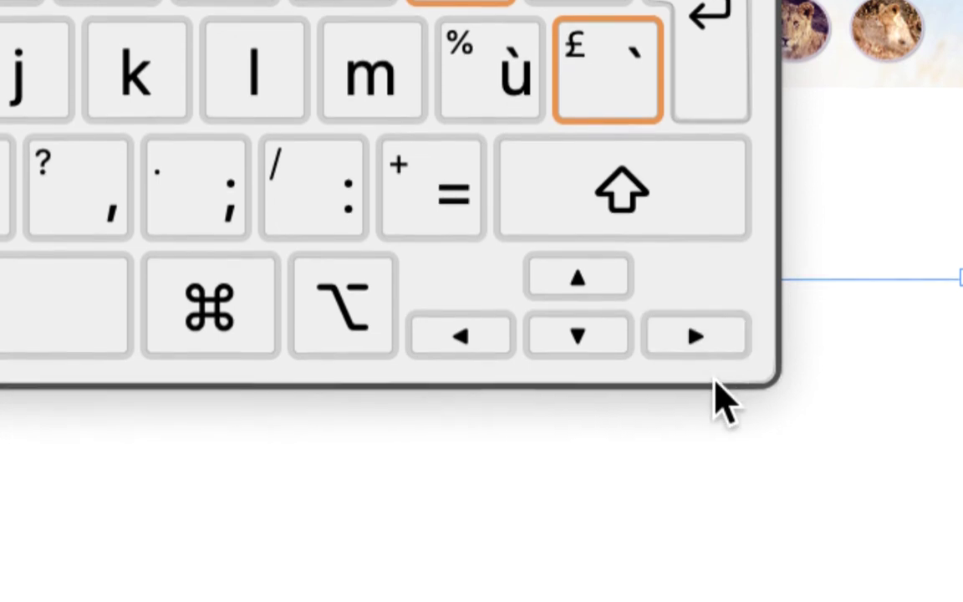
pyautogui.click(715, 372)
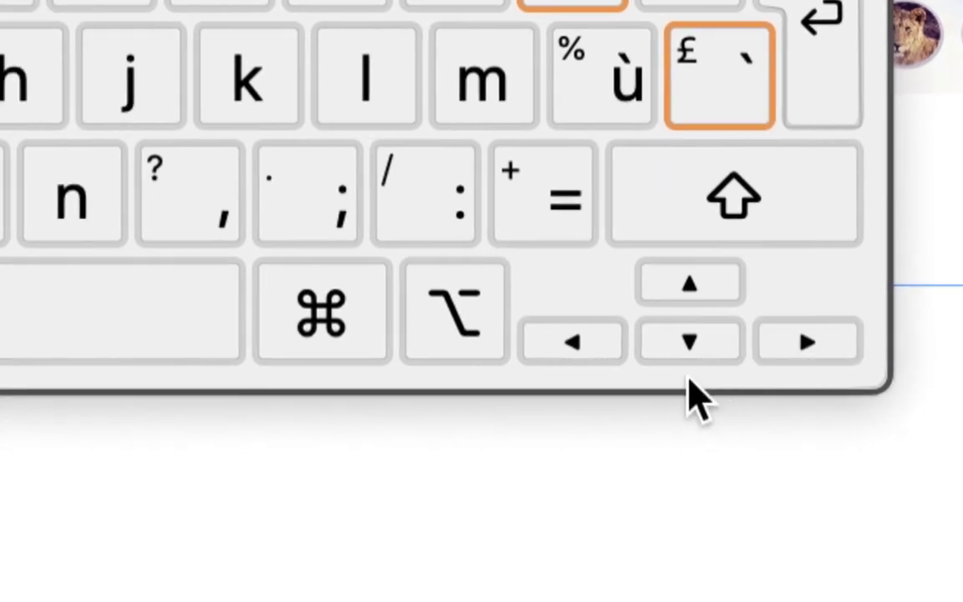
pyautogui.click(478, 366)
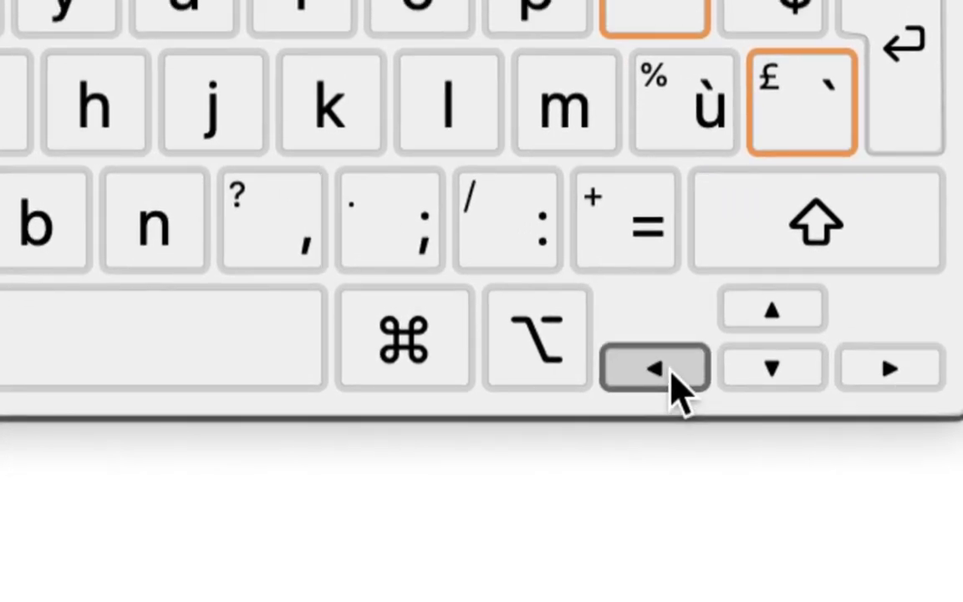